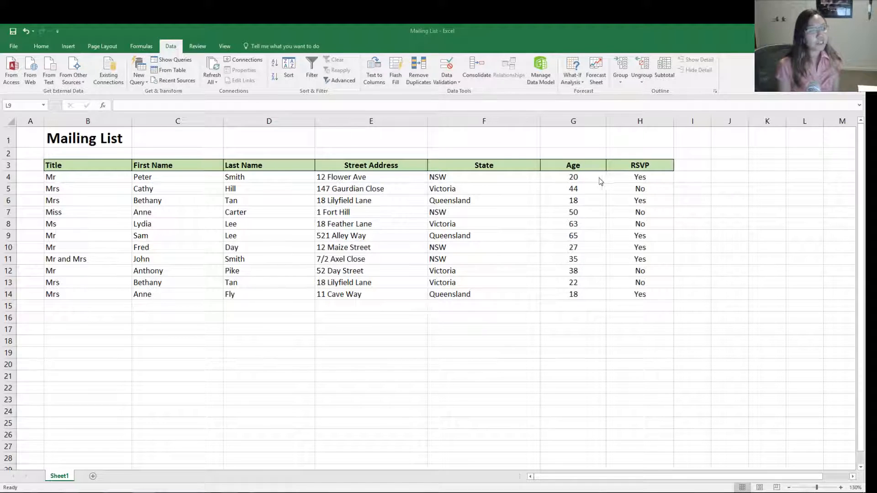
- Sort the whole mailing list table, including its header row in the selection, by Age values from smallest to largest
left_click(86, 163)
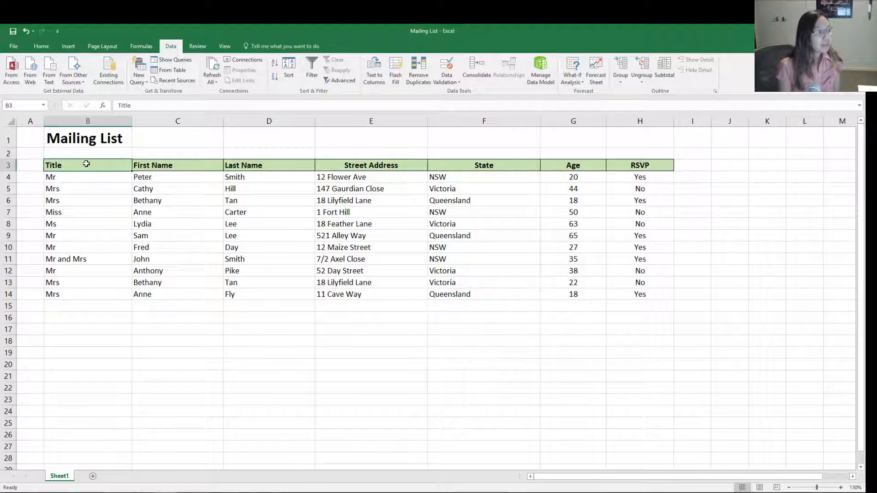
mouse_move(86, 164)
left_mouse_down()
mouse_move(402, 213)
mouse_move(641, 295)
left_mouse_up()
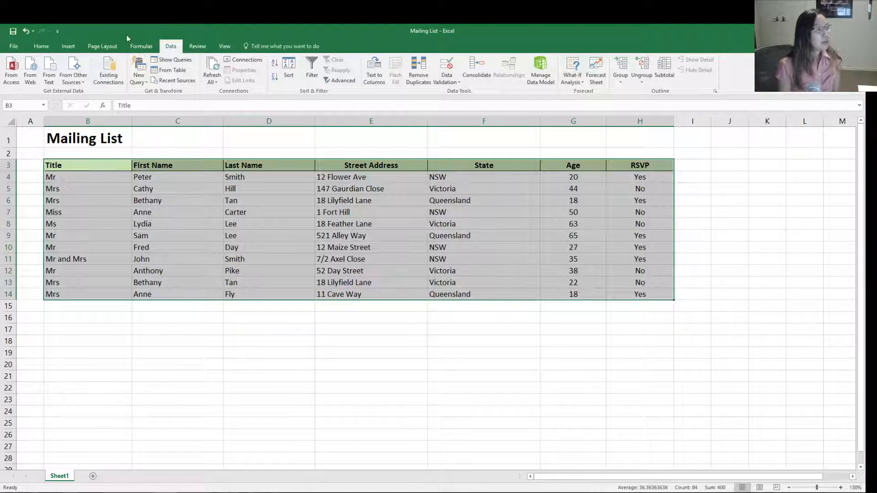
left_click(289, 71)
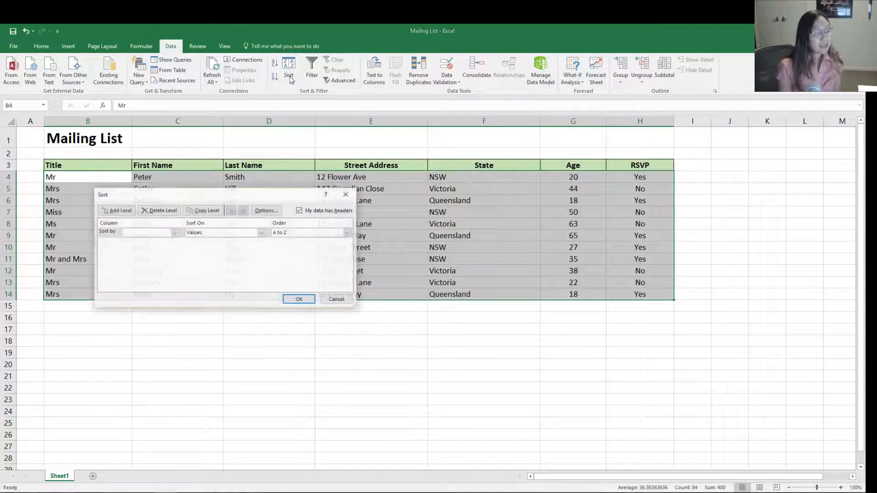
left_click(146, 234)
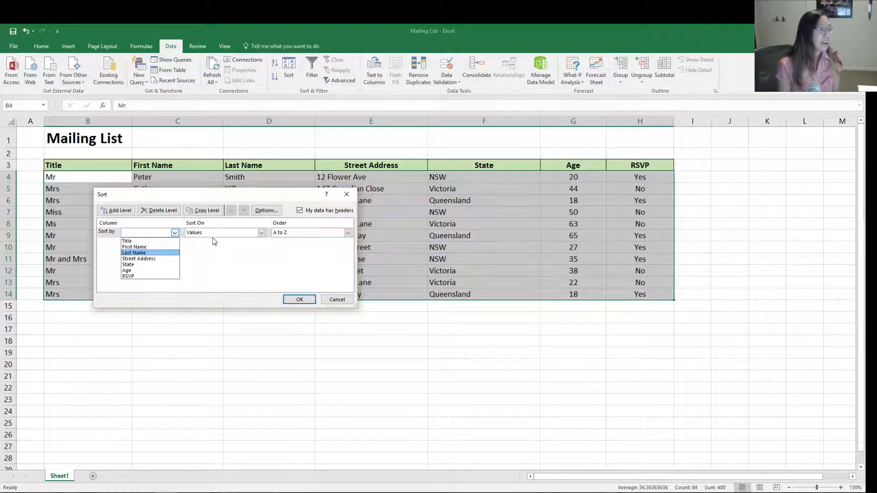
left_click(144, 271)
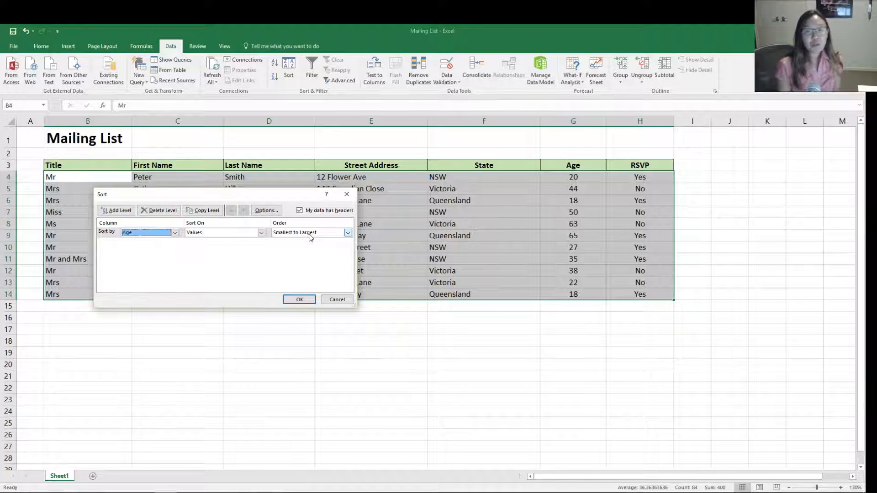
left_click(299, 299)
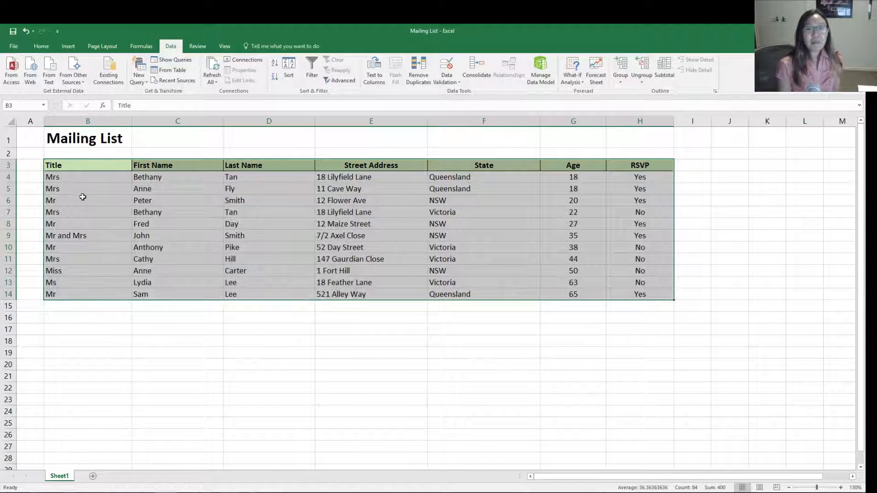
left_click(570, 167)
left_click_drag(580, 179, 559, 297)
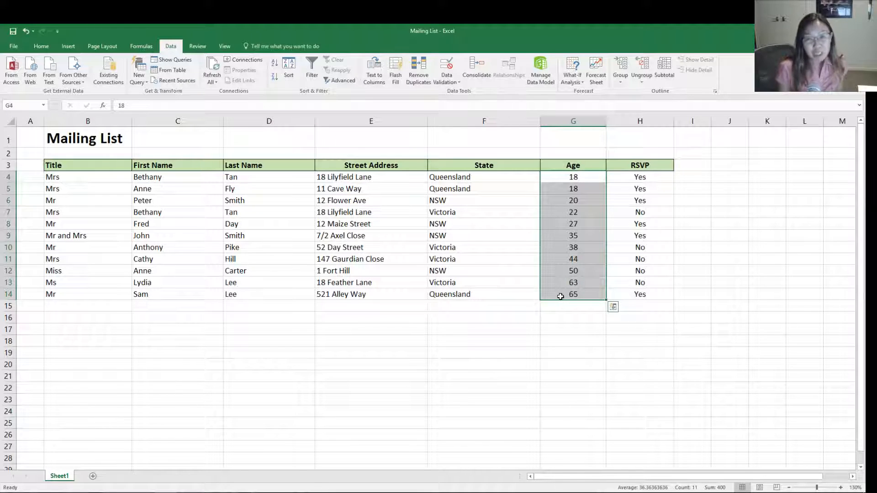
left_click(383, 295)
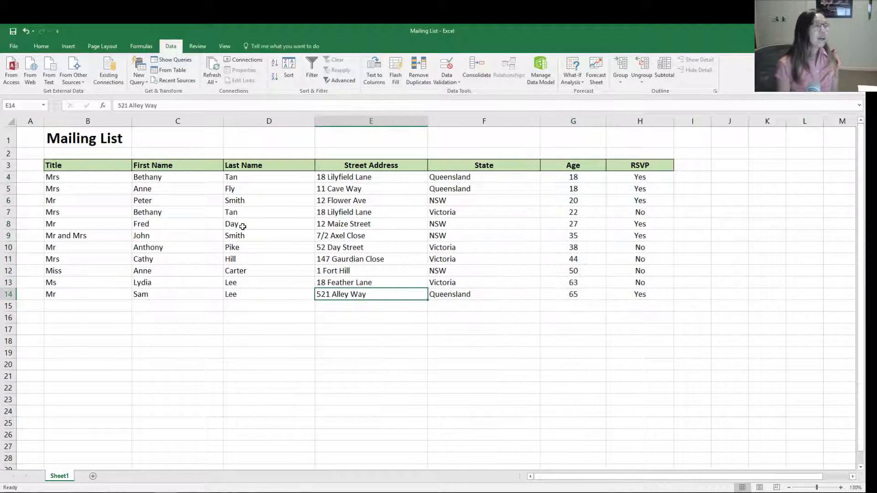
- Turn on filtering for the mailing list's header row, from Title through RSVP
left_click_drag(78, 165, 626, 165)
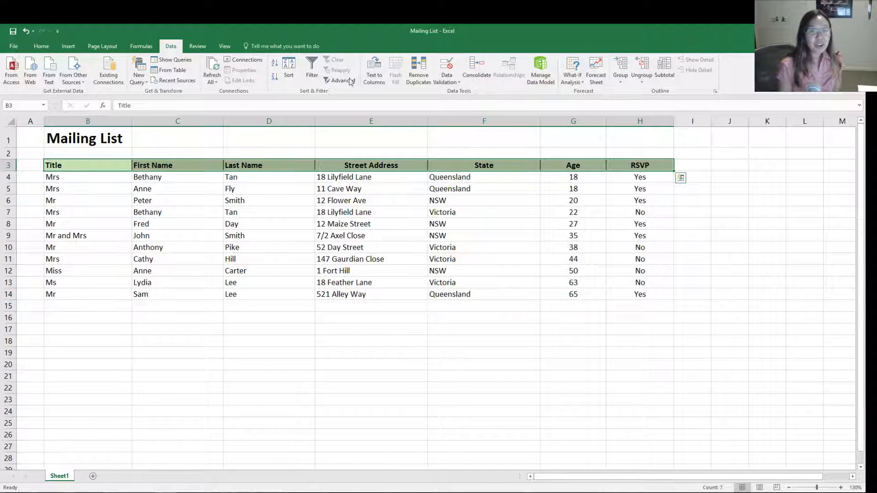
left_click(313, 72)
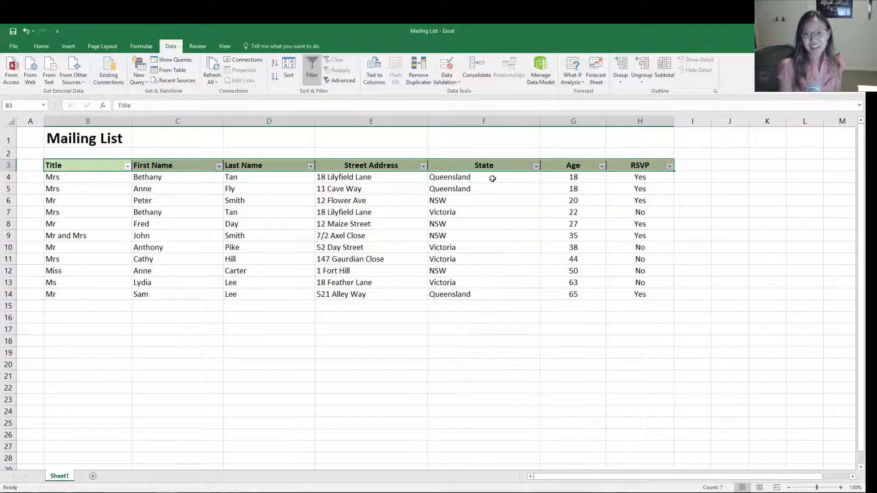
left_click(102, 223)
- Filter the Title column to show only the rows with Miss
left_click(126, 167)
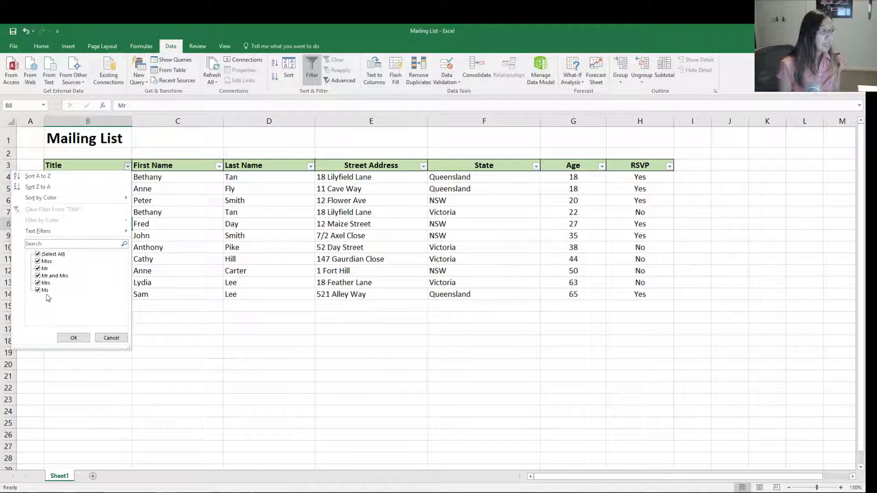
left_click(39, 255)
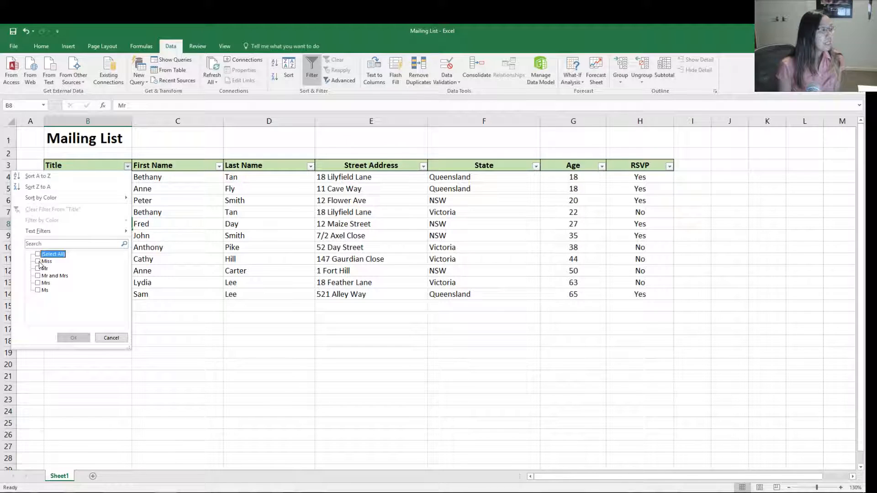
left_click(39, 261)
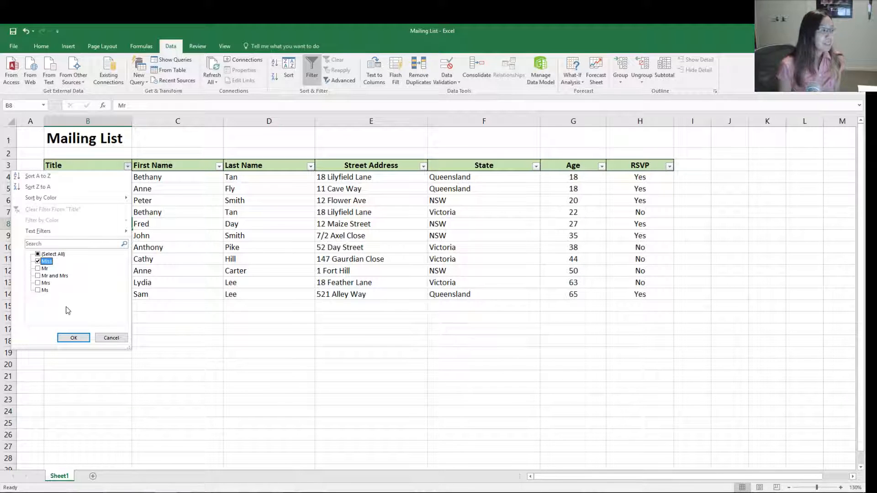
left_click(64, 337)
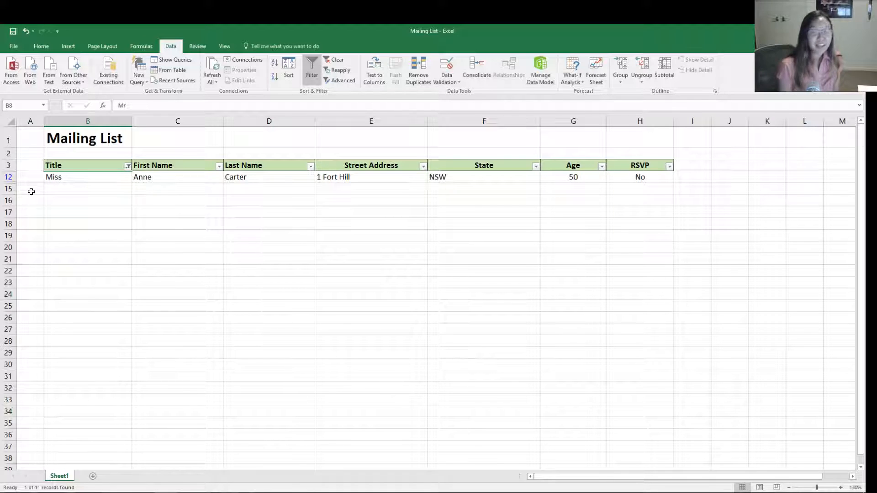
- Reselect all values in the Title column's filter to bring back every row
left_click(128, 166)
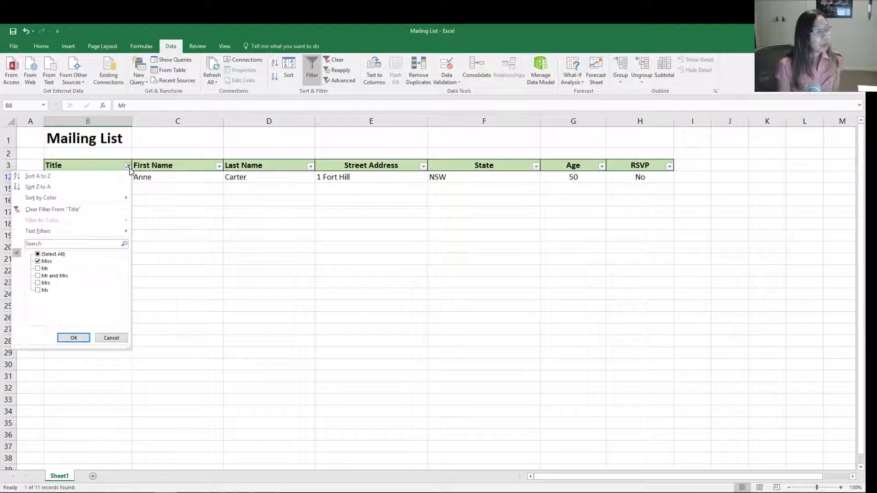
left_click(38, 254)
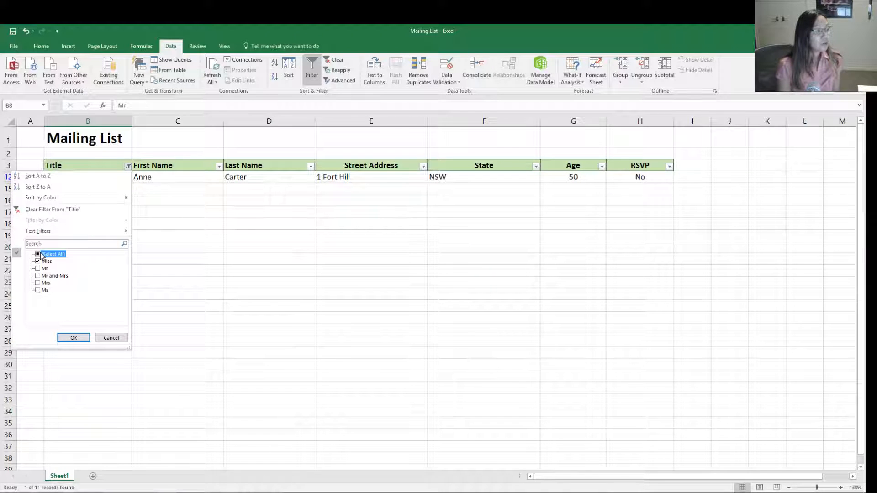
left_click(73, 337)
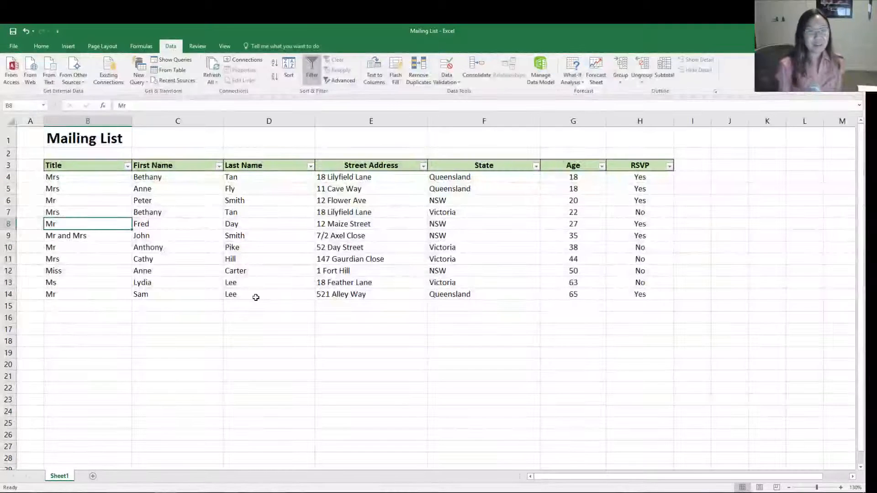
left_click(357, 327)
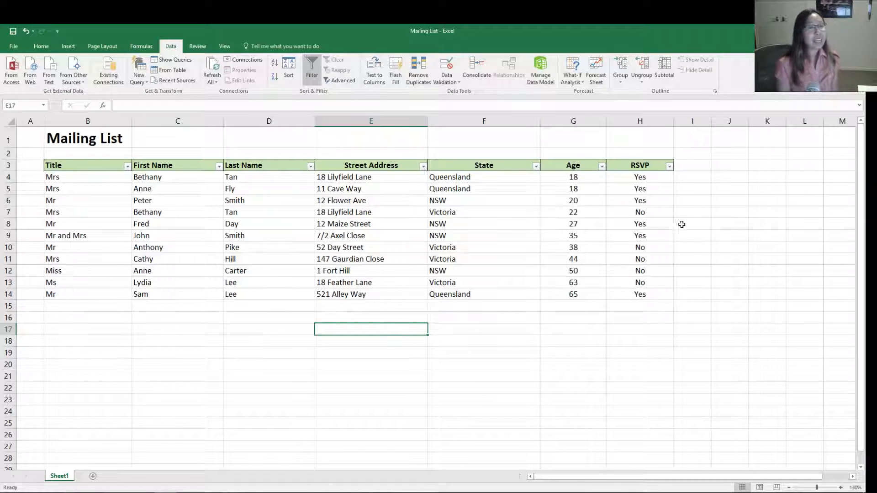
- Filter the RSVP column to show only the Yes responses and highlight the filtered RSVP cells
left_click(669, 167)
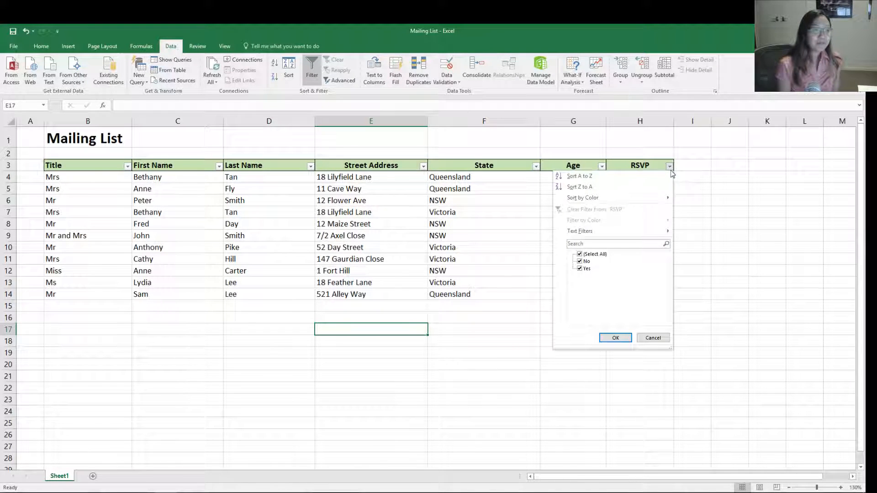
left_click(579, 255)
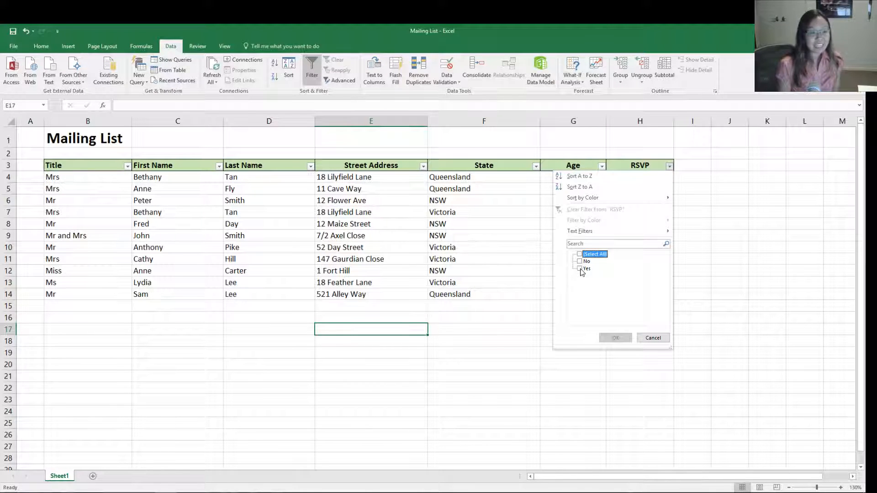
left_click(580, 269)
left_click(615, 338)
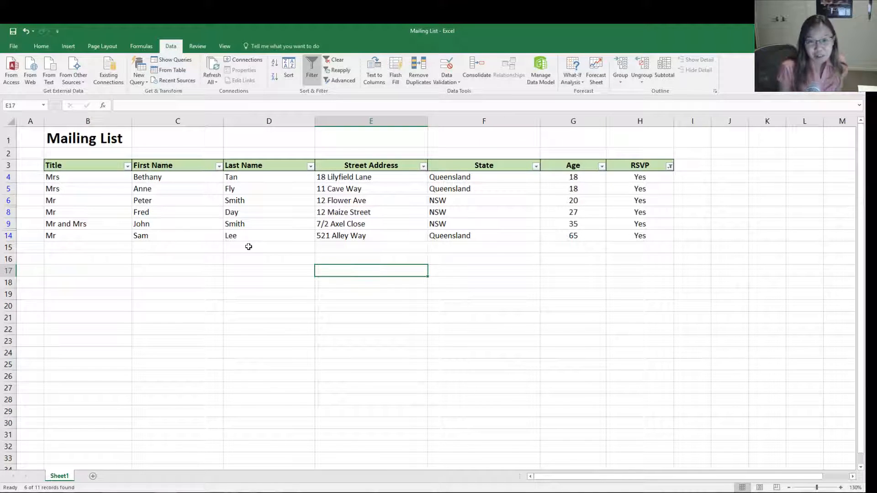
left_click_drag(627, 176, 624, 235)
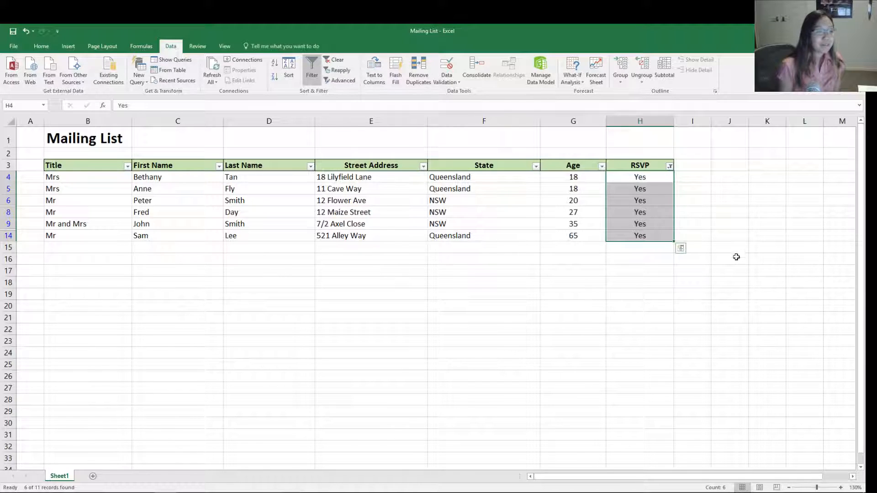
- Reselect all values in the RSVP column's filter so both Yes and No rows are included
left_click(670, 167)
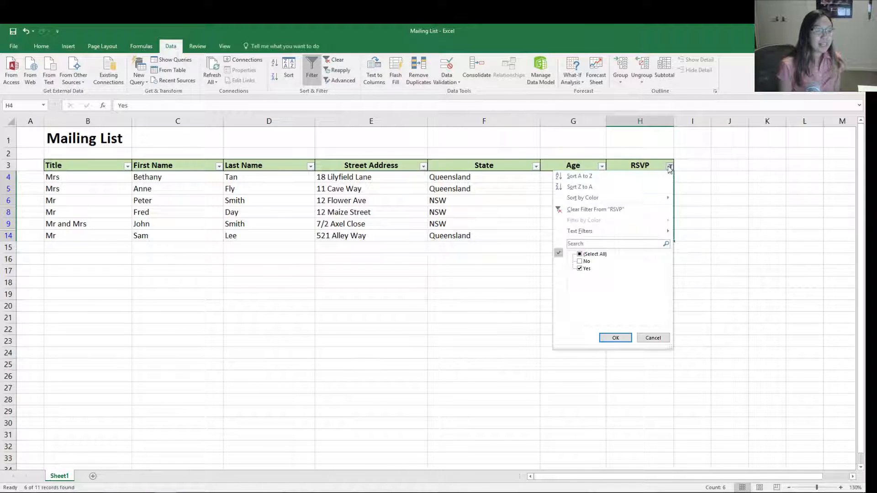
left_click(580, 254)
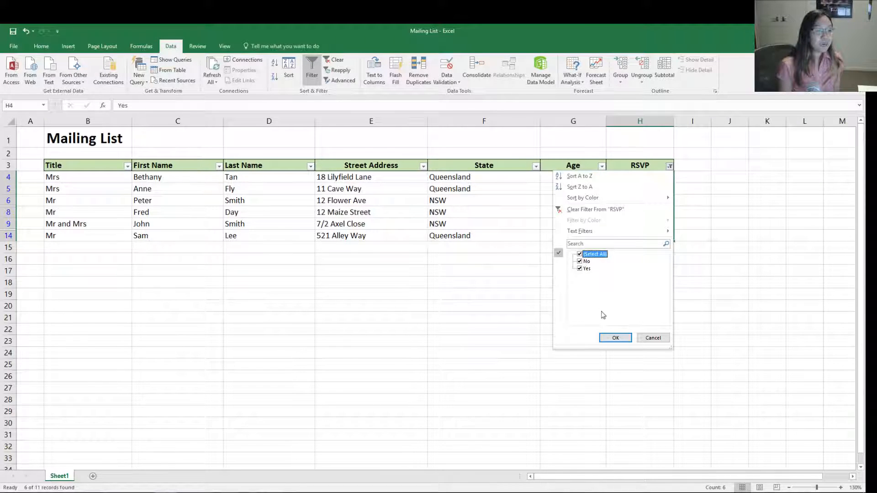
left_click(615, 338)
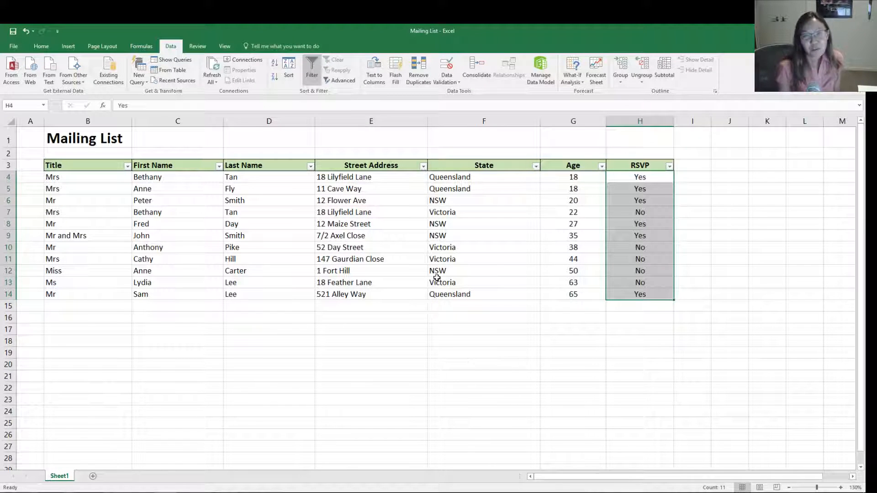
left_click(522, 316)
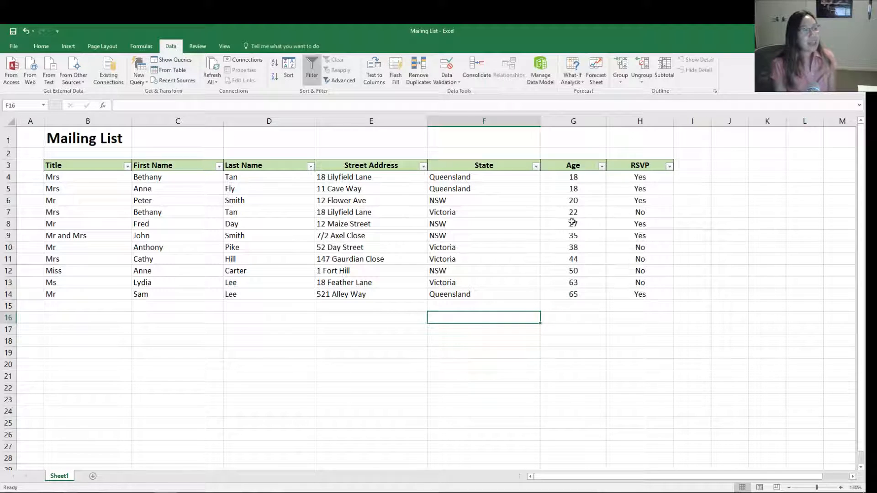
- Apply a Between number filter to the Age column for ages from 20 to 30, and highlight the filtered ages
left_click(602, 166)
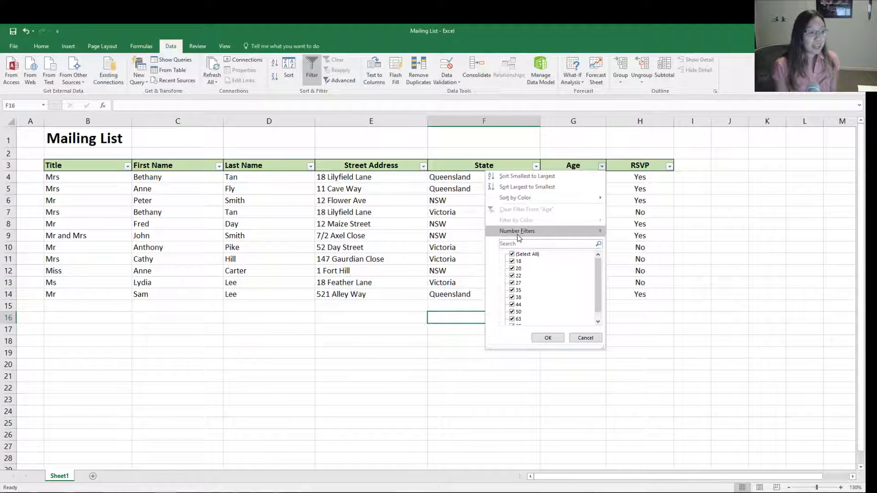
mouse_move(519, 237)
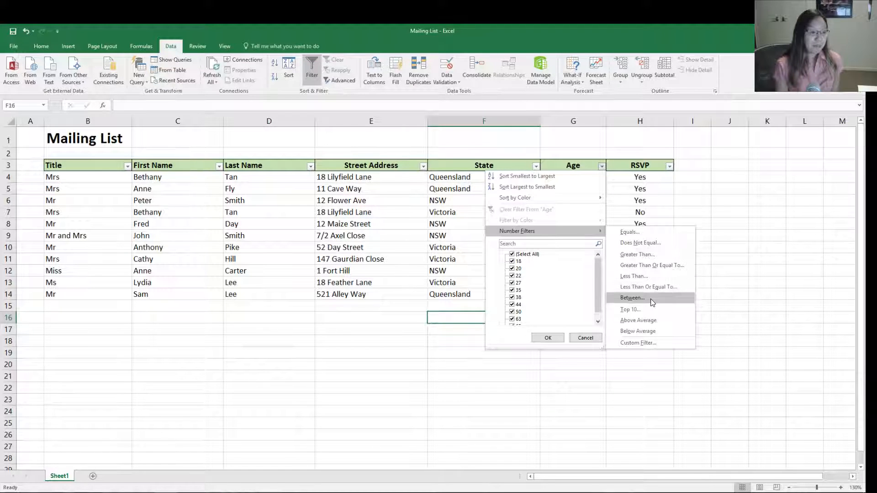
left_click(632, 298)
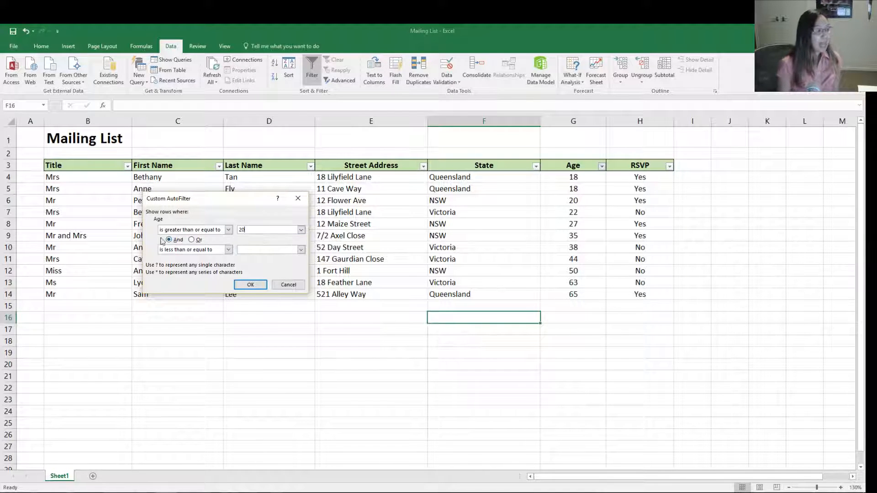
left_click(277, 250)
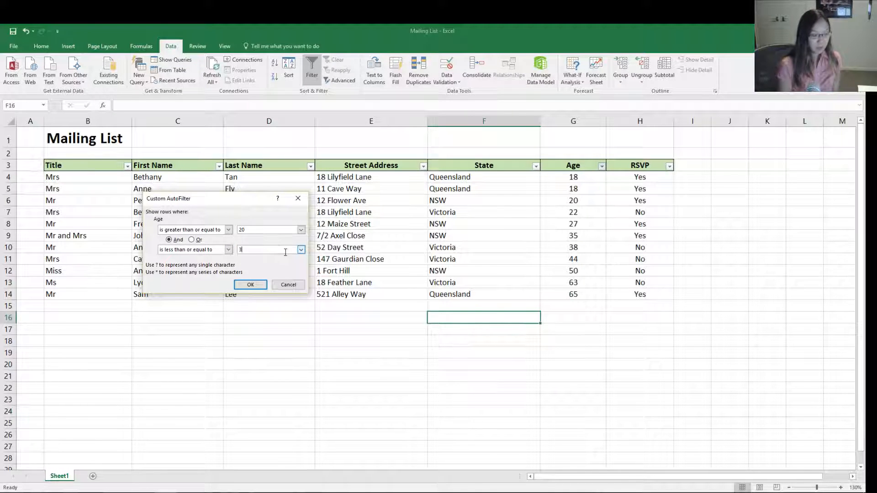
left_click(250, 284)
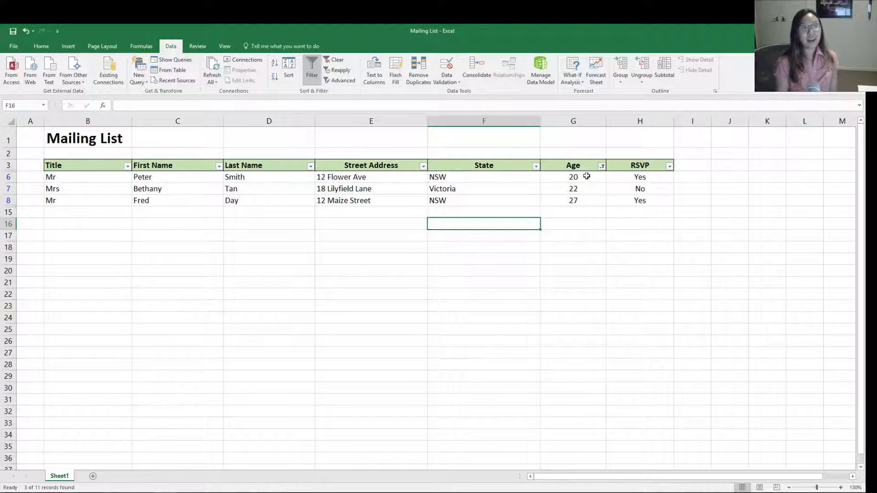
left_click_drag(583, 176, 584, 201)
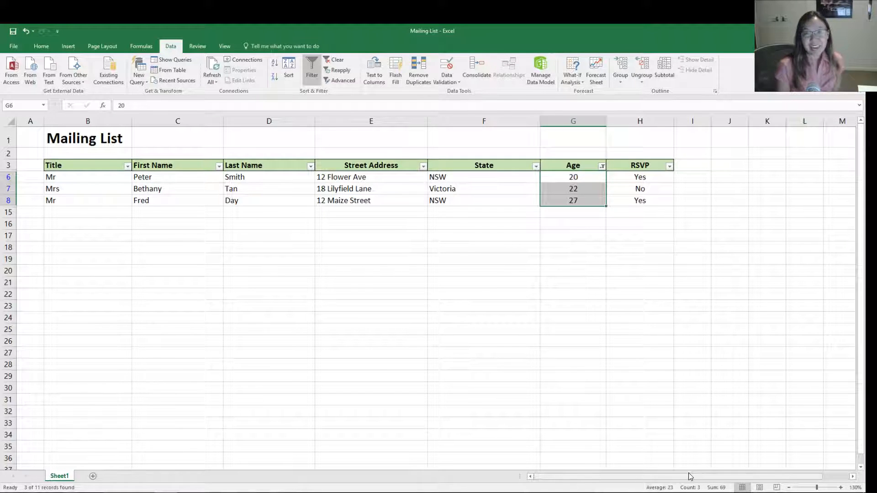
- Clear the number filter from the Age column
left_click(602, 166)
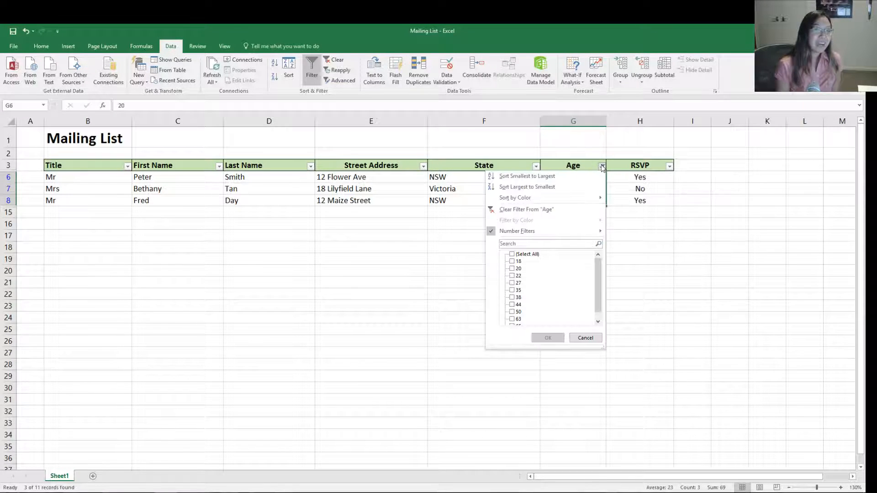
left_click(530, 209)
left_click(502, 316)
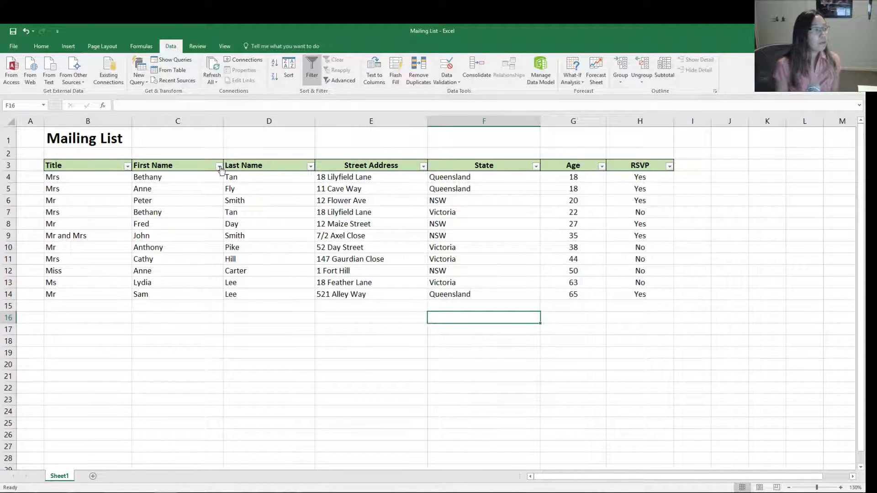
- Filter the Age column to show only the rows with age 18
left_click(602, 167)
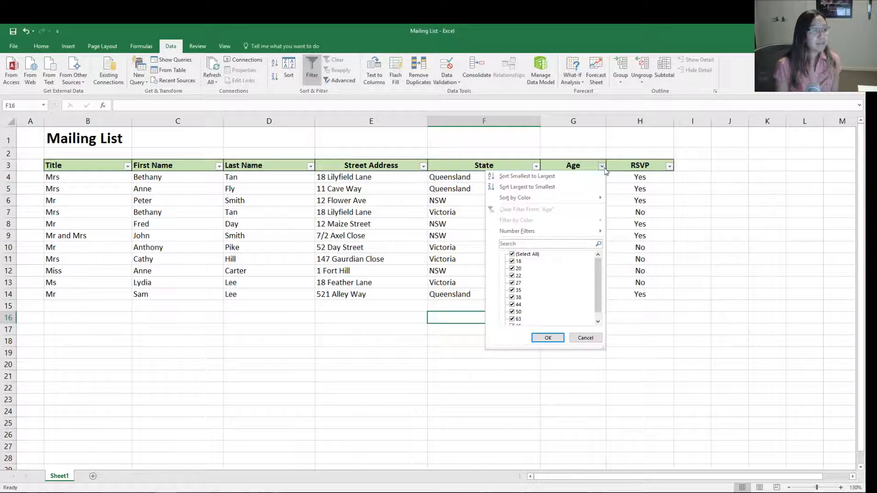
left_click(532, 257)
left_click(518, 262)
left_click(552, 339)
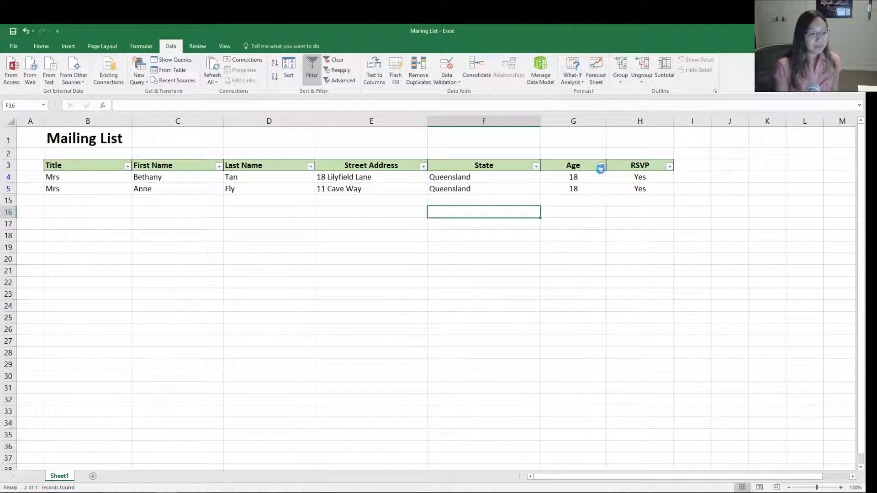
- Reselect all values in the Age column's filter so every row of the list is included
left_click(602, 166)
left_click(365, 280)
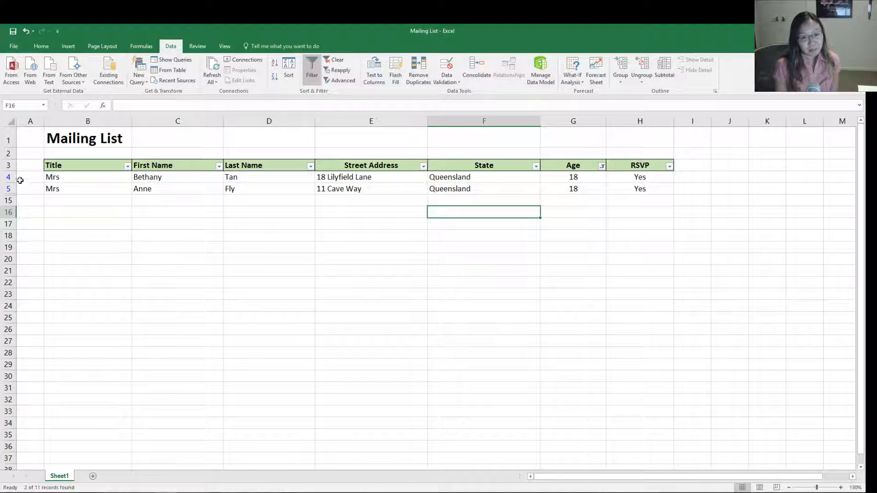
left_click(602, 166)
left_click(522, 255)
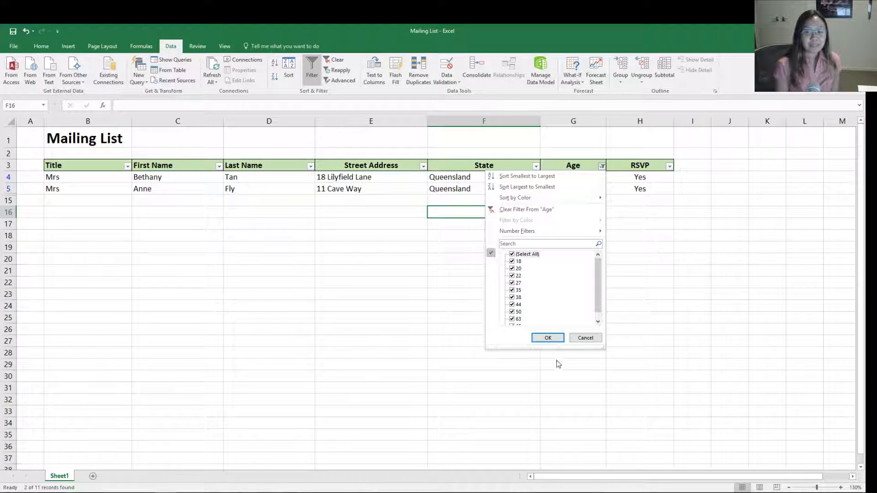
left_click(550, 338)
left_click(500, 324)
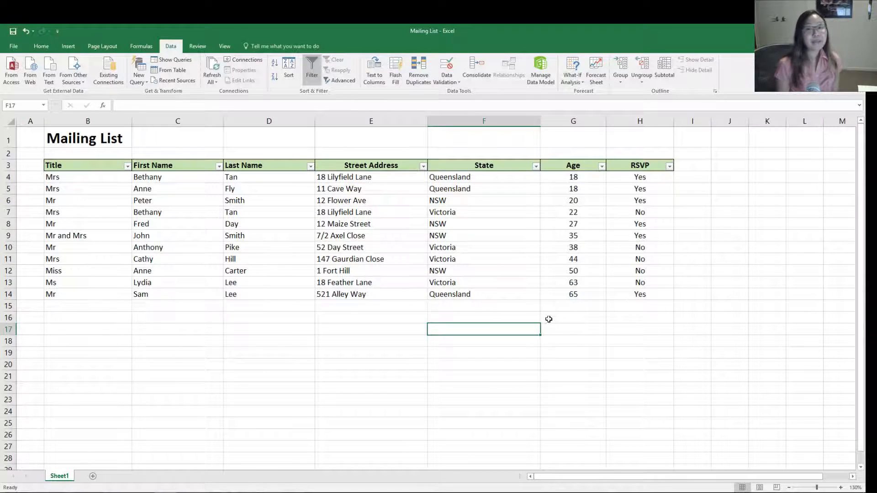
left_click(332, 315)
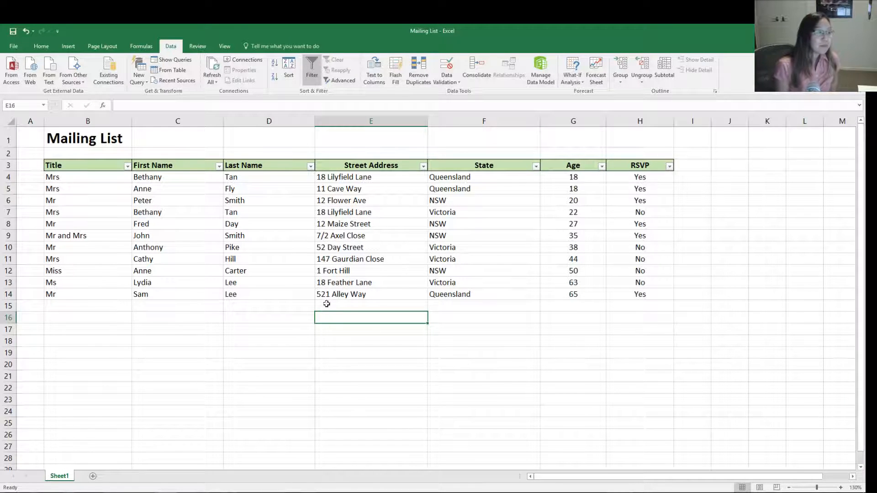
left_click(366, 121)
left_click(64, 181)
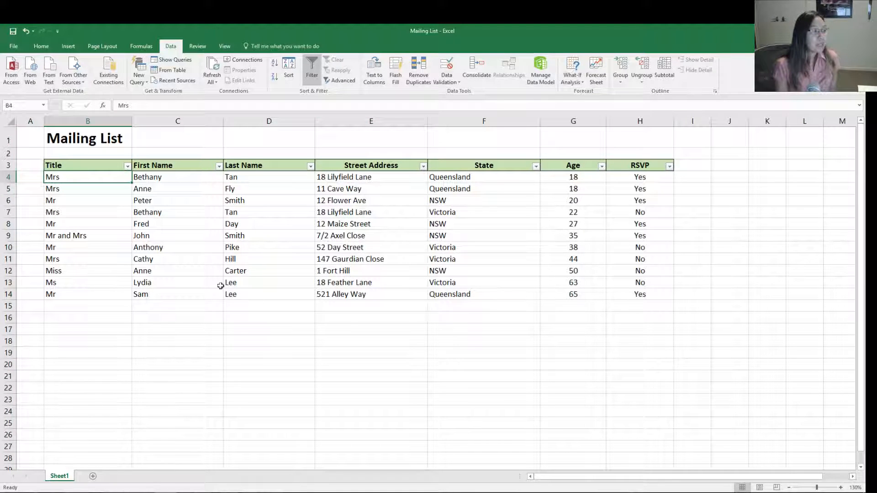
left_click(169, 187)
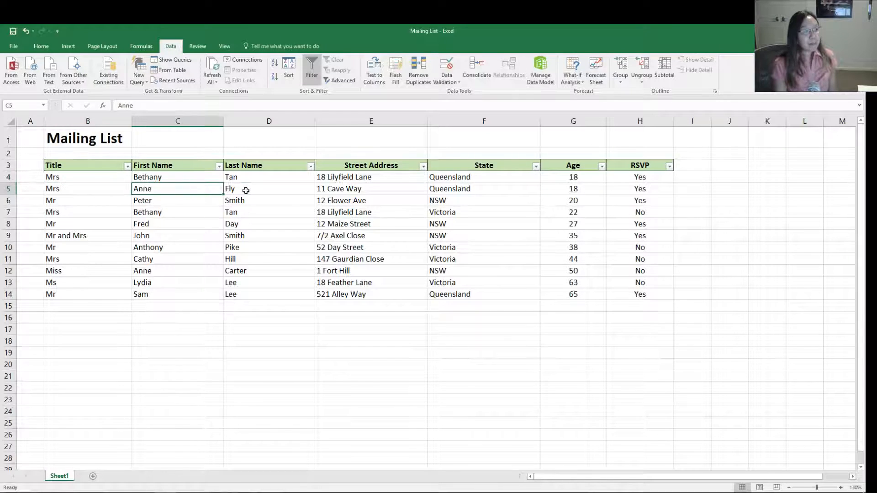
left_click(245, 190)
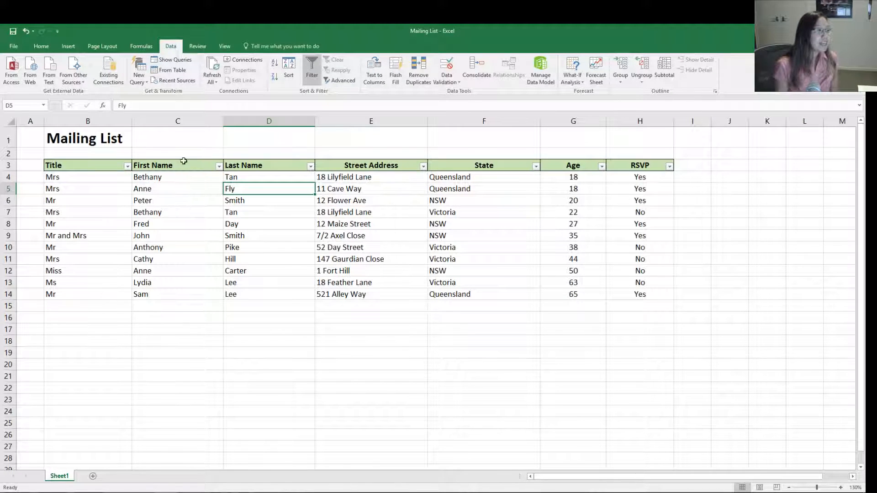
- Insert a new blank column between the Last Name and Street Address columns
left_click(342, 120)
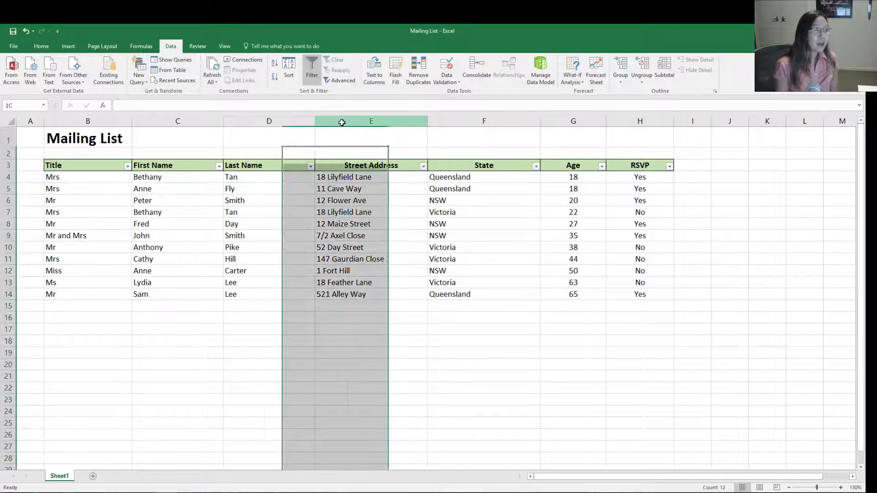
right_click(343, 122)
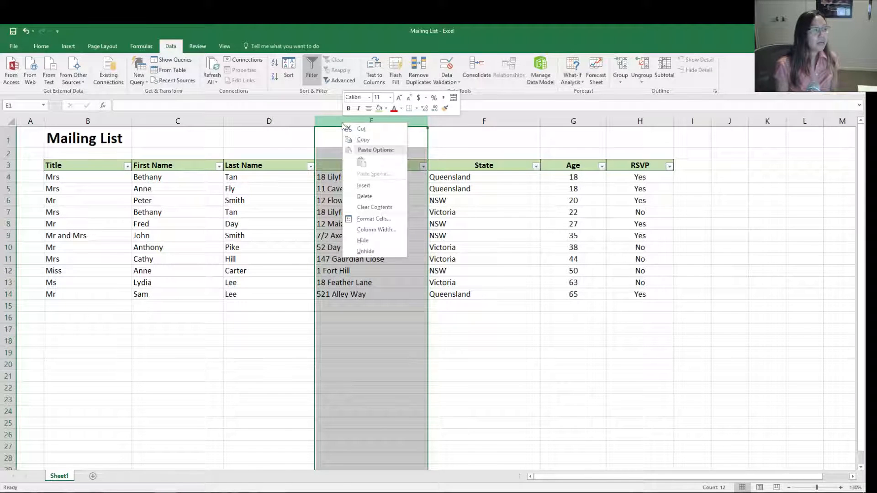
left_click(372, 187)
left_click(340, 247)
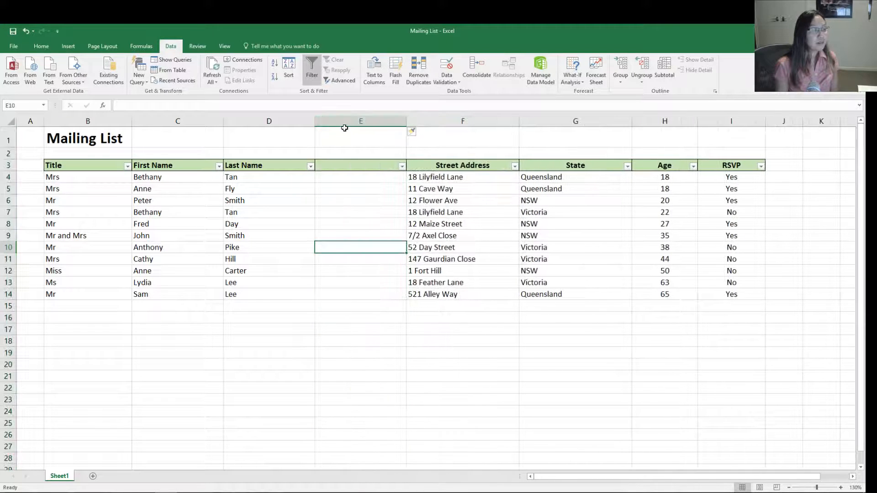
- Enter the header "Name Mailing" in cell E3 of the blank column
left_click(351, 170)
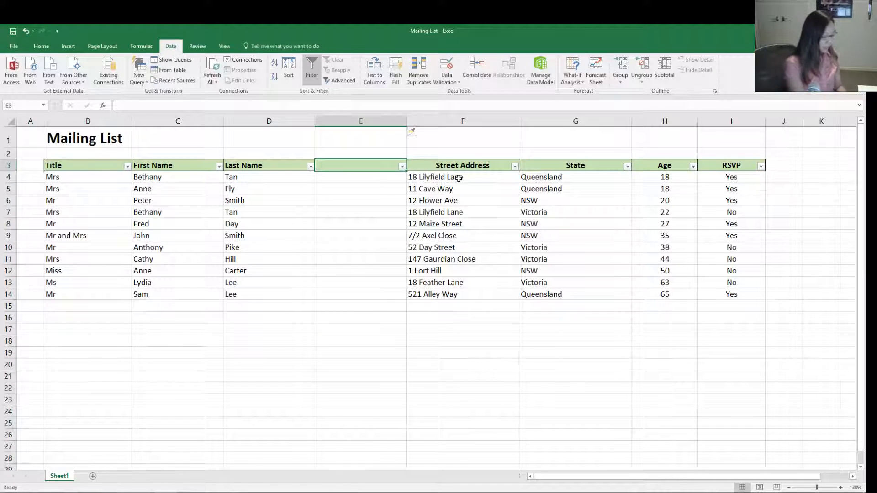
type("Nam")
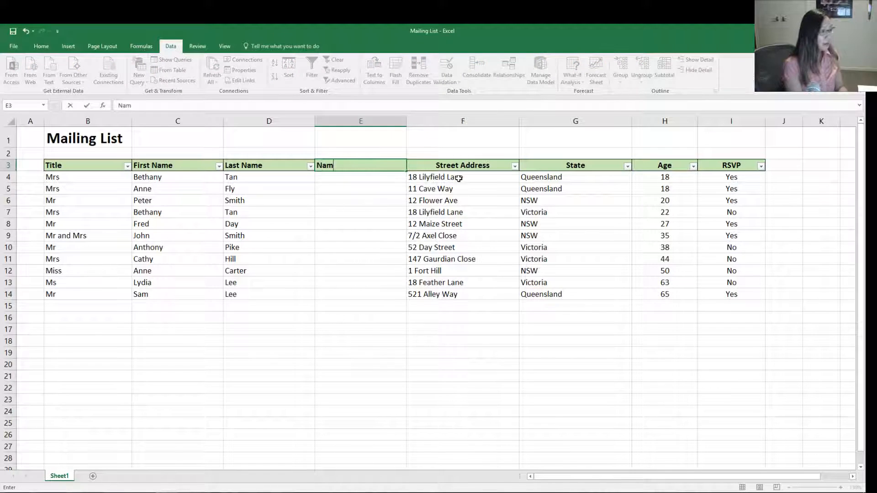
type("e Miling")
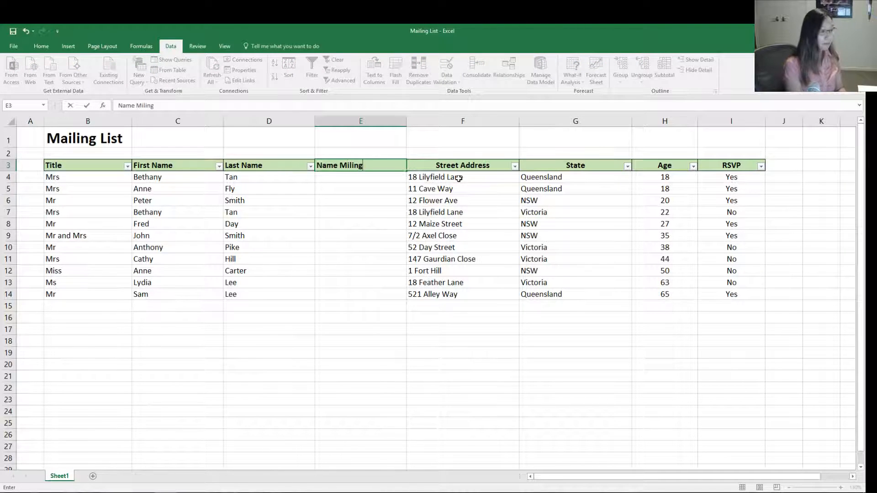
key("BackSpace")
key("BackSpace")
key("BackSpace")
key("BackSpace")
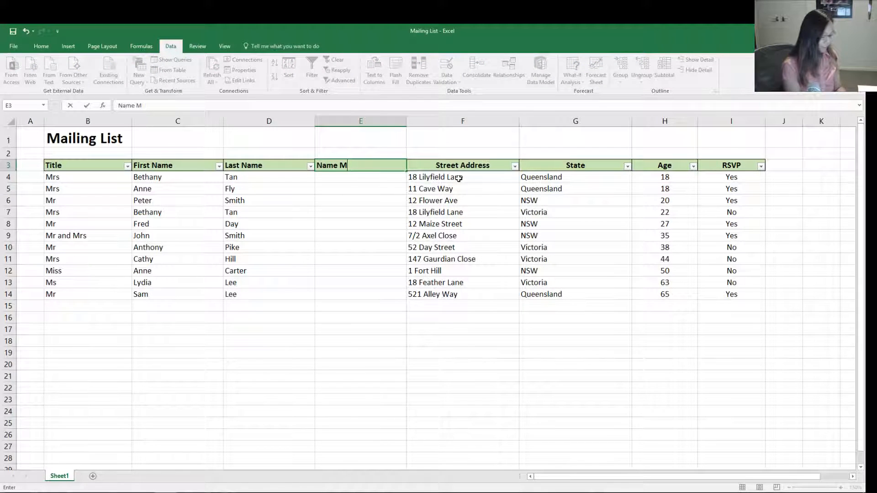
type("ailing")
key("Return")
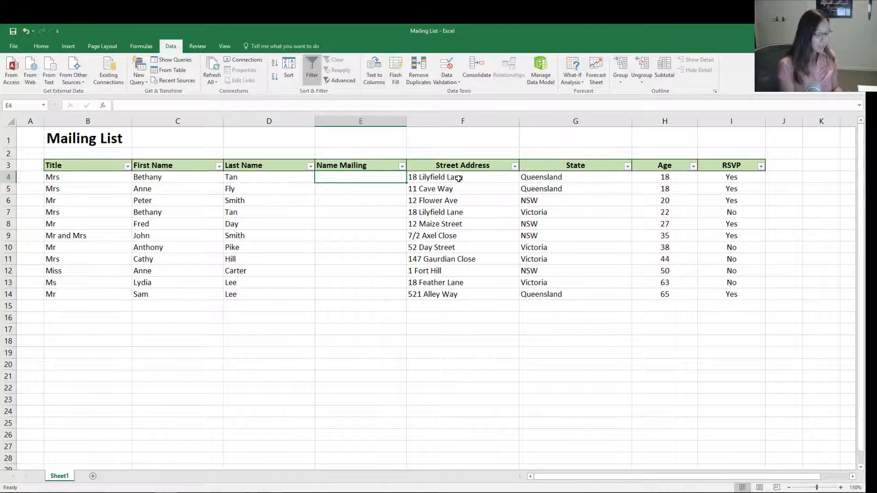
- Enter =CONCATENATE(B4,C4,D4) in cell E4 to join the title, first name and last name
type("=")
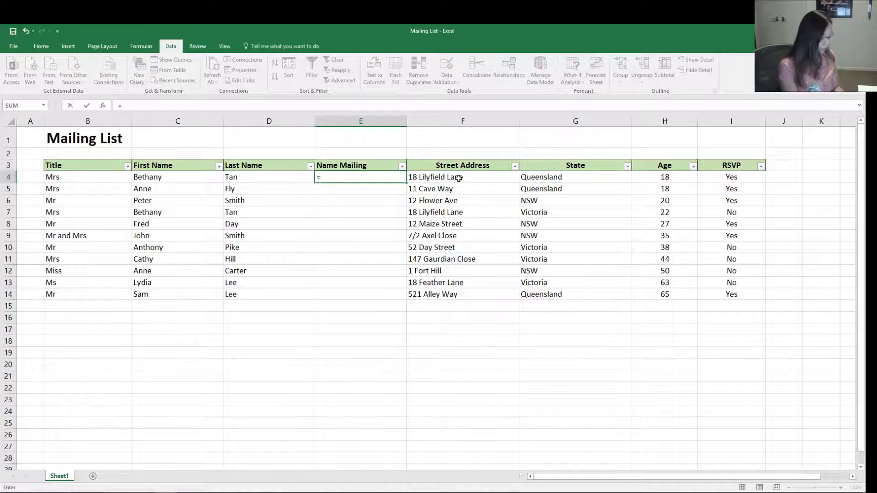
type("CONCATENATE(")
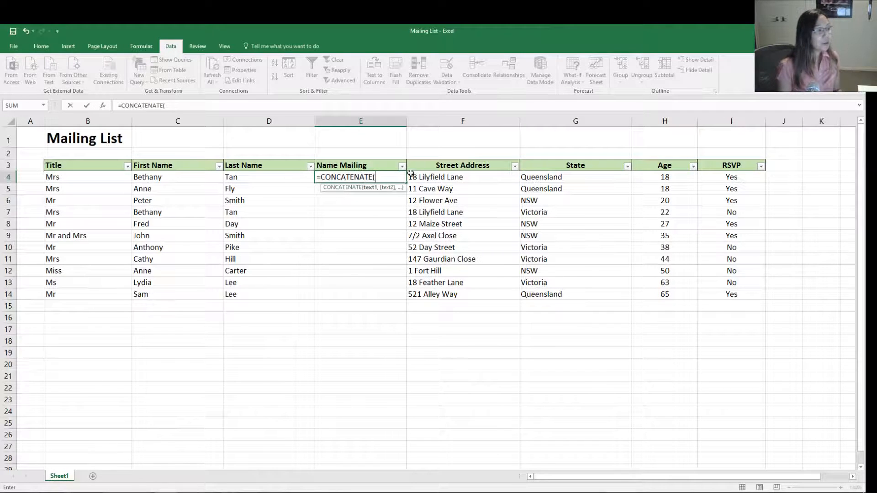
left_click(78, 174)
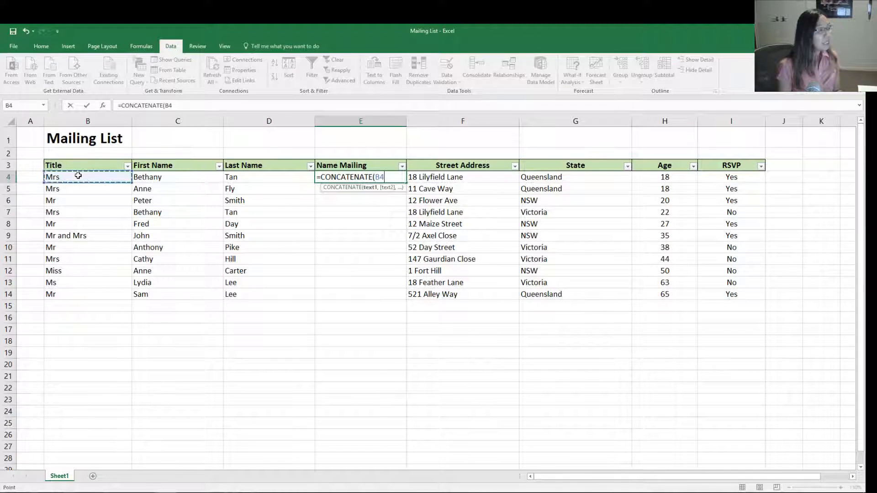
type(",")
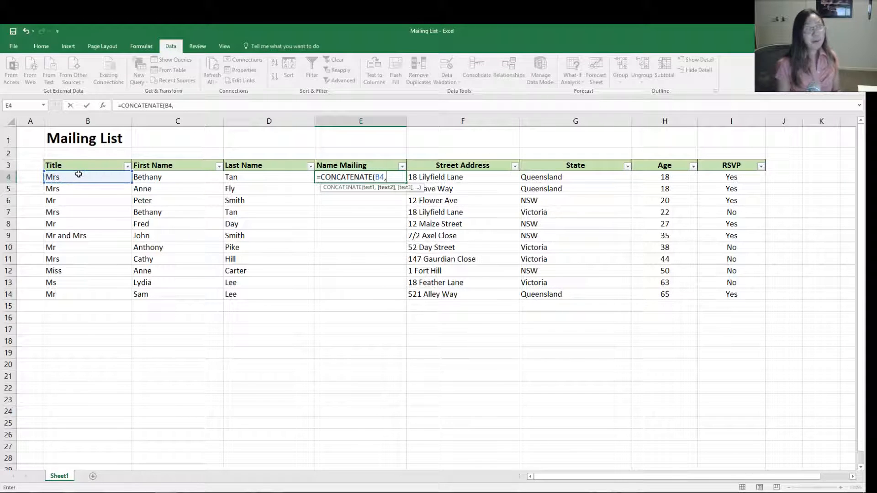
left_click(153, 178)
type(",")
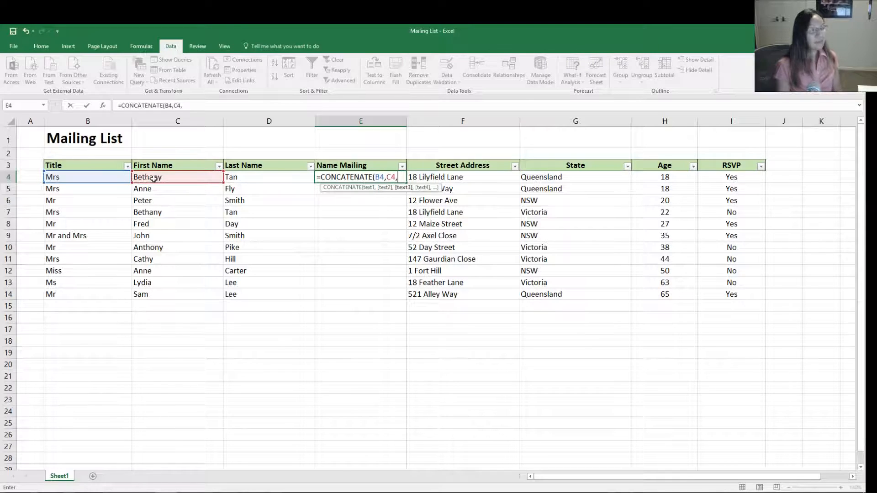
left_click(267, 179)
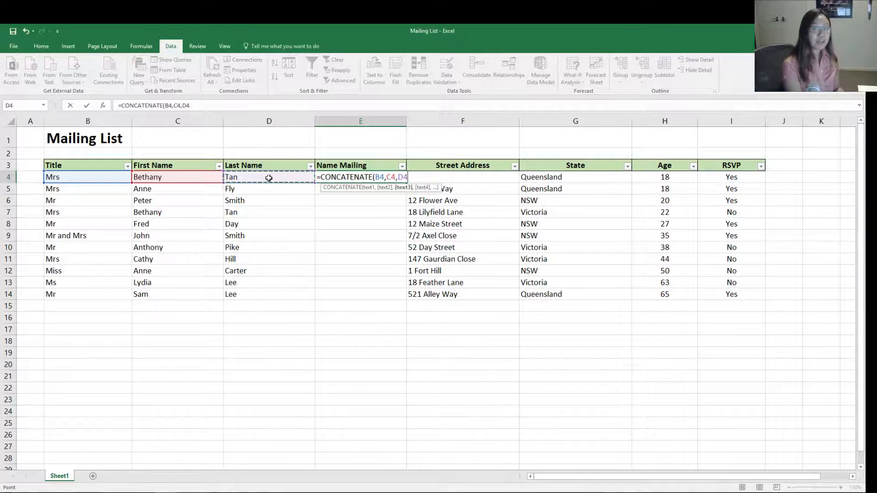
type(")")
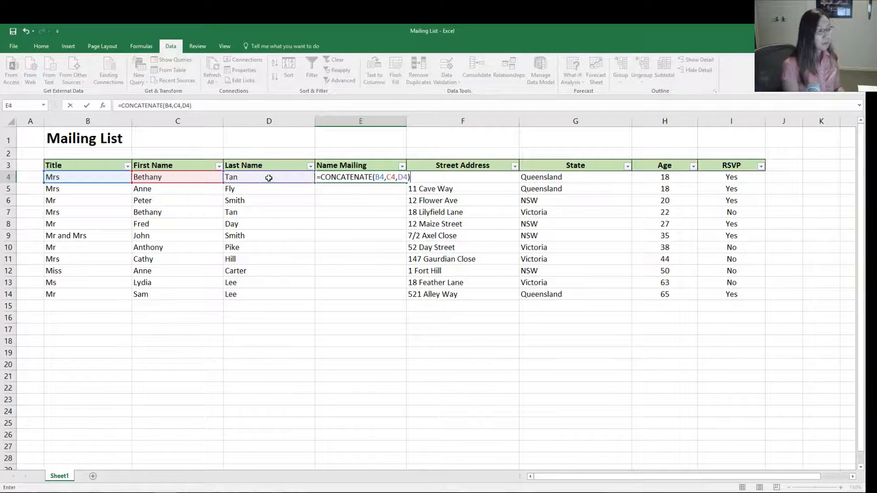
key("ctrl+Return")
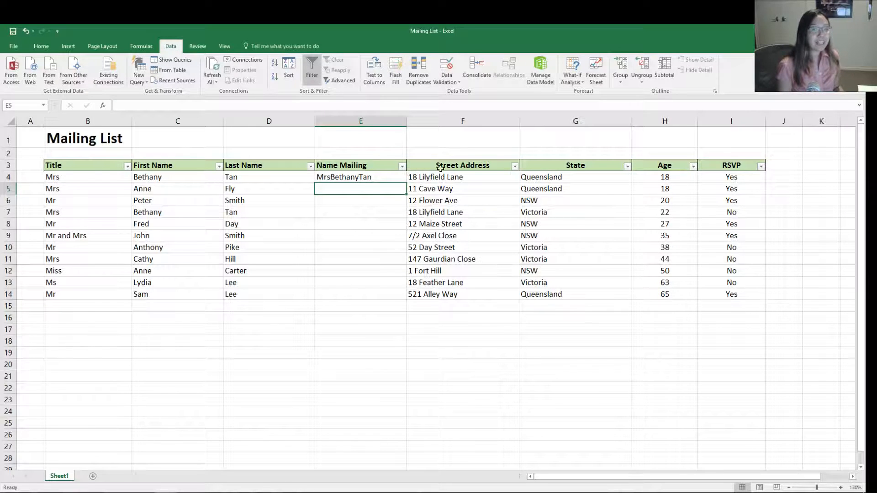
- Add a quoted space between the title and first name in E4's formula, making it =CONCATENATE(B4," ",C4,D4)
left_click(356, 179)
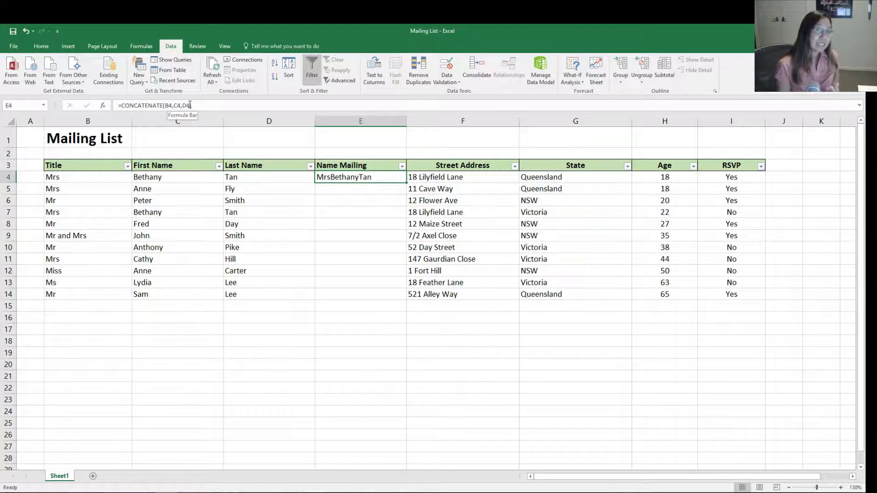
left_click(173, 106)
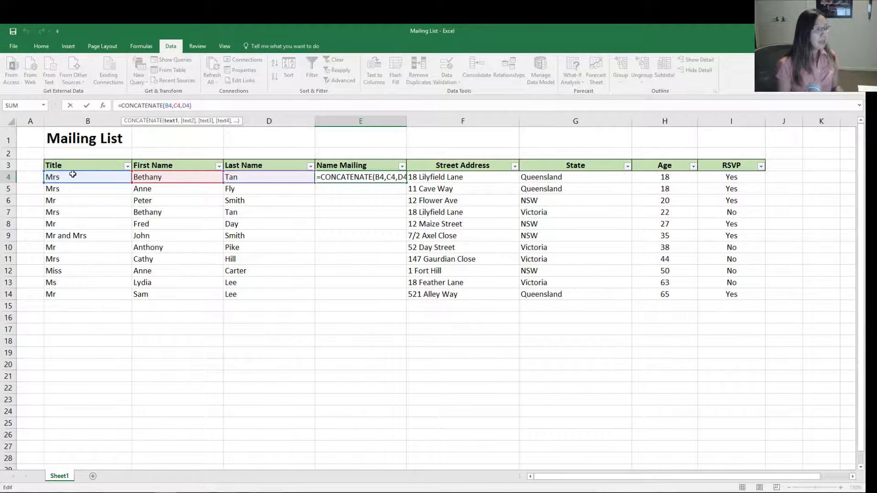
left_click(175, 106)
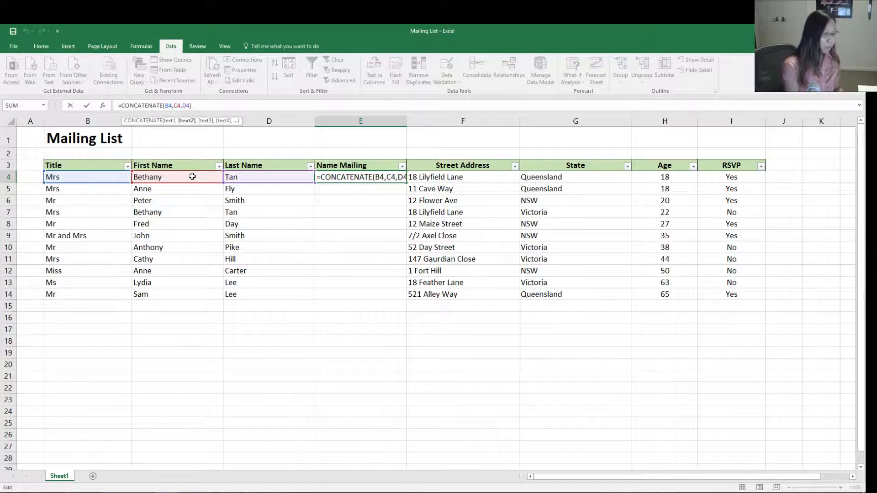
type("\"")
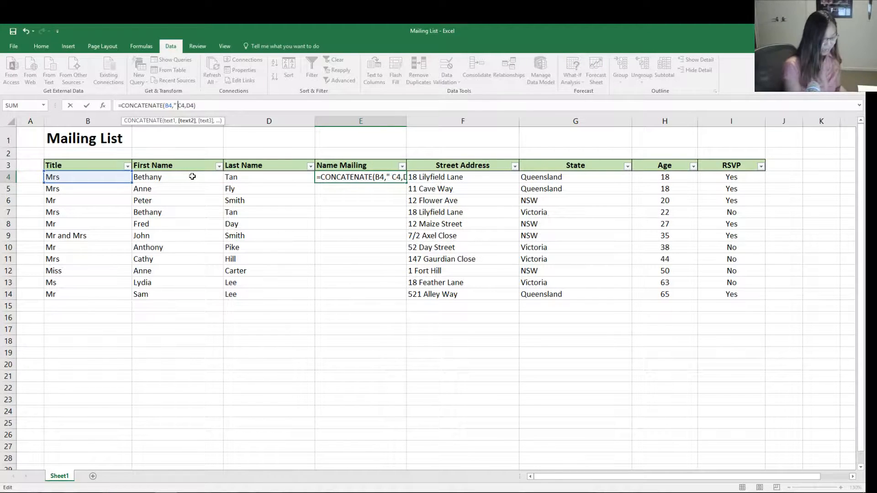
type(" \"")
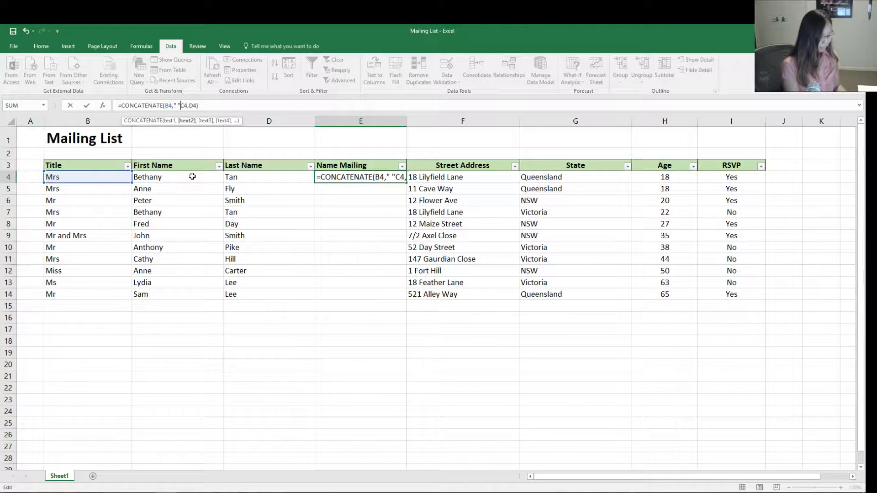
type(",")
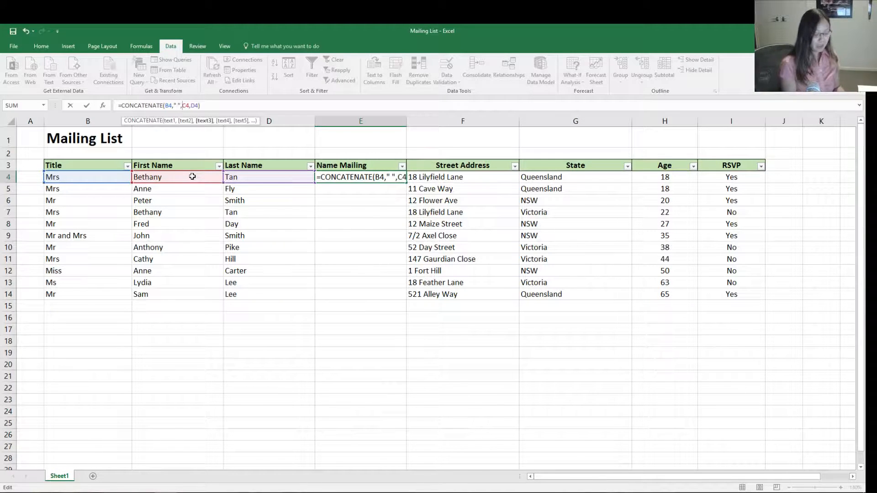
key("Return")
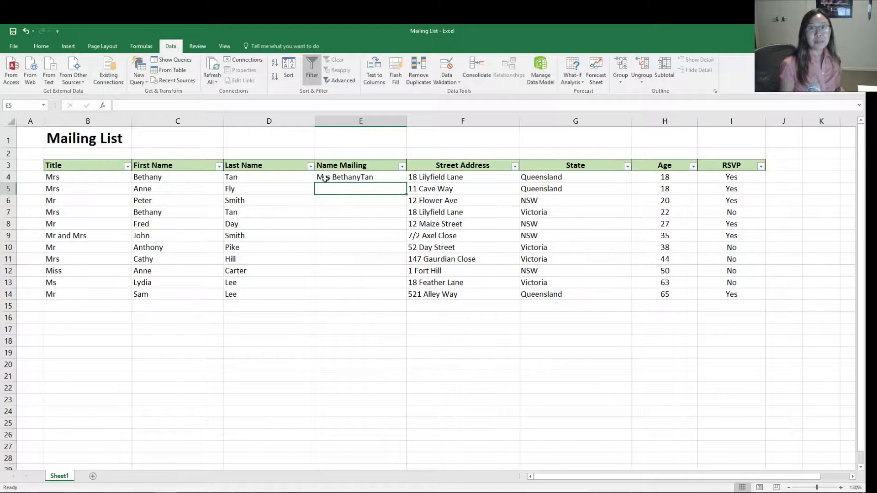
- Add a quoted space between the first and last name in E4's formula, making it =CONCATENATE(B4," ",C4," ",D4)
left_click(352, 177)
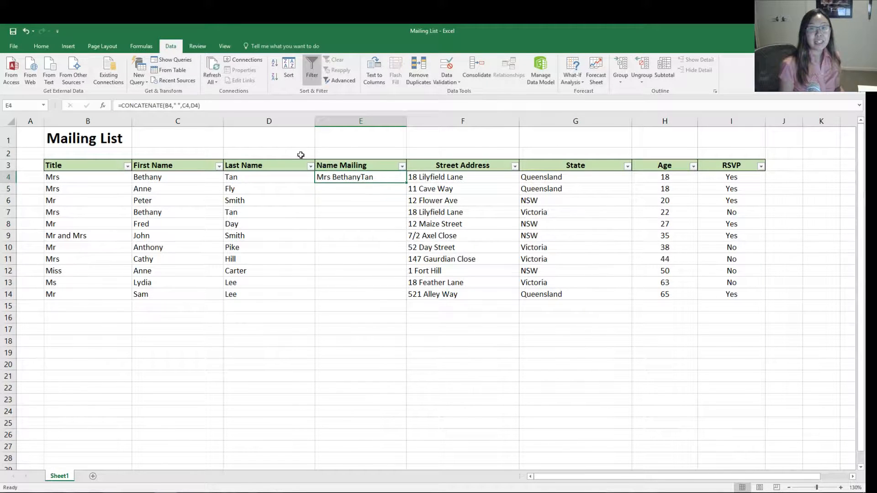
left_click(192, 106)
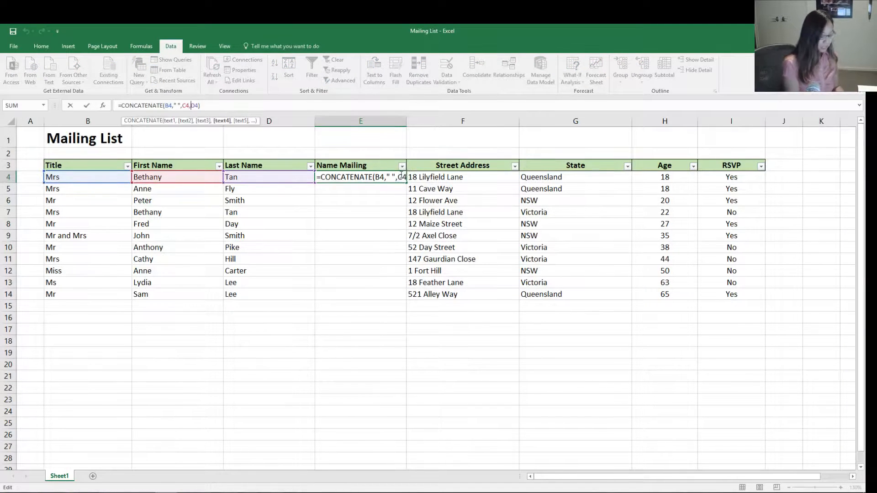
type("\" \"")
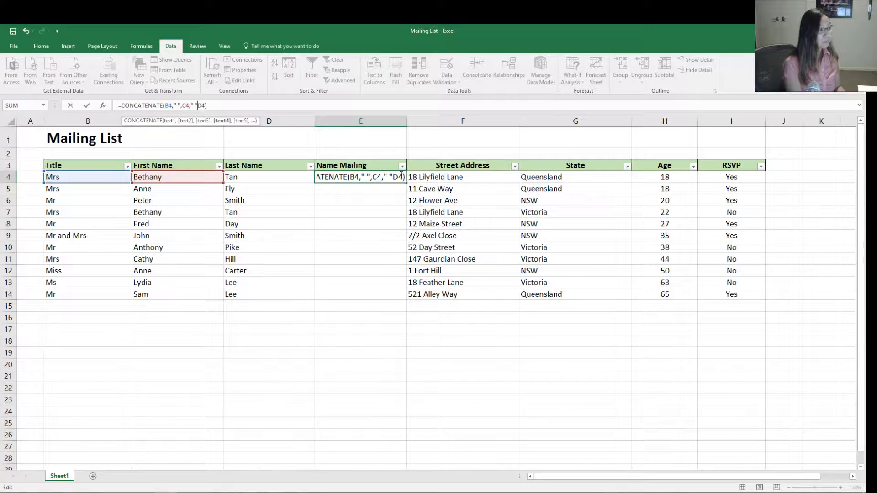
type(",")
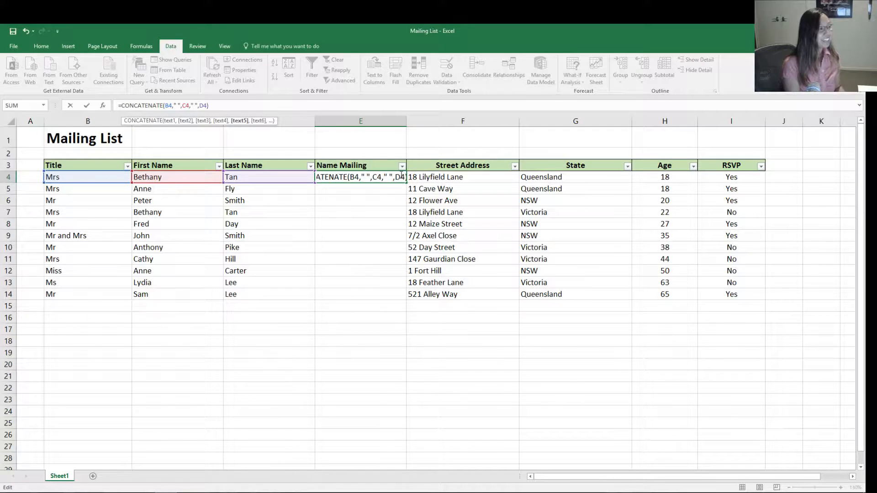
key("Return")
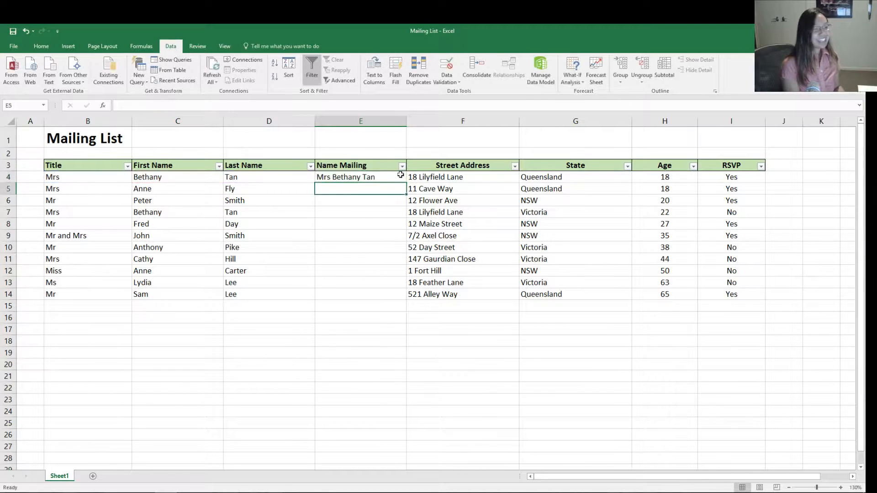
- Fill the Name Mailing formula from E4 down to E14 for the remaining mailing list rows
left_click(376, 179)
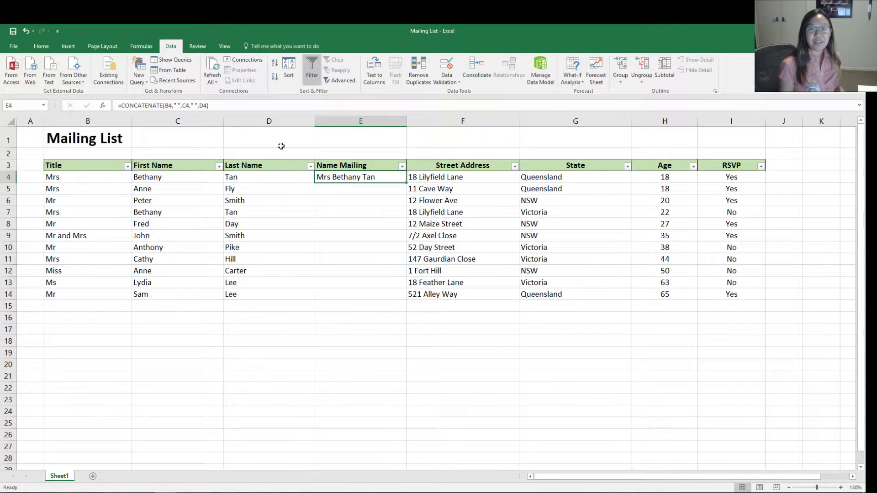
left_click_drag(406, 183, 400, 302)
left_click(393, 329)
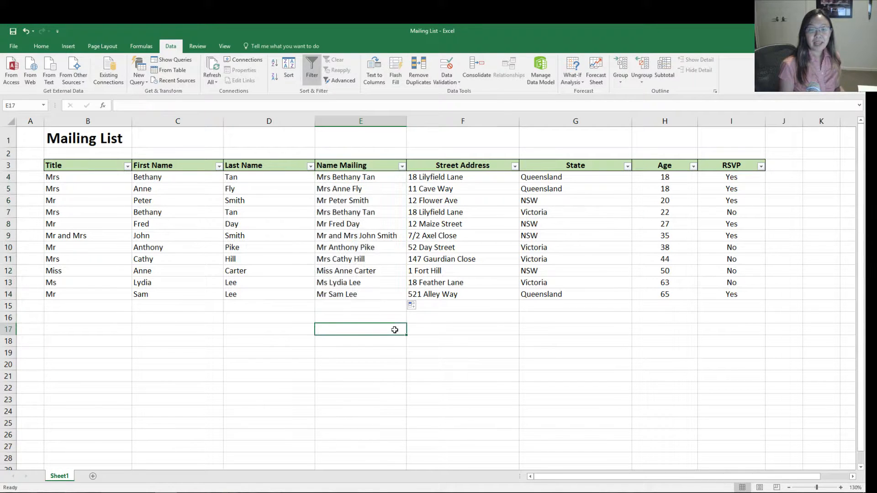